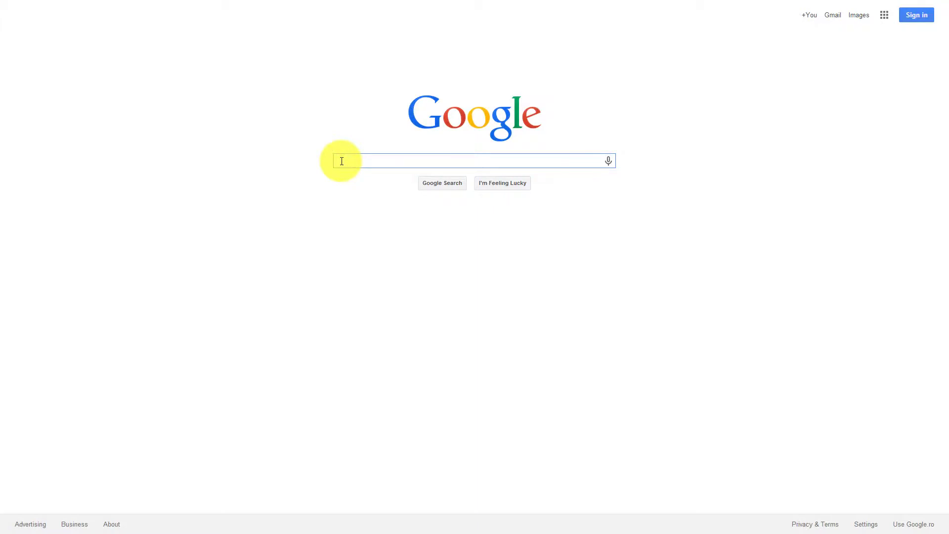
Step: Search Google for 'amazon', then replace the query with 'ebook stores'
{"action": "type", "text": "amazon"}
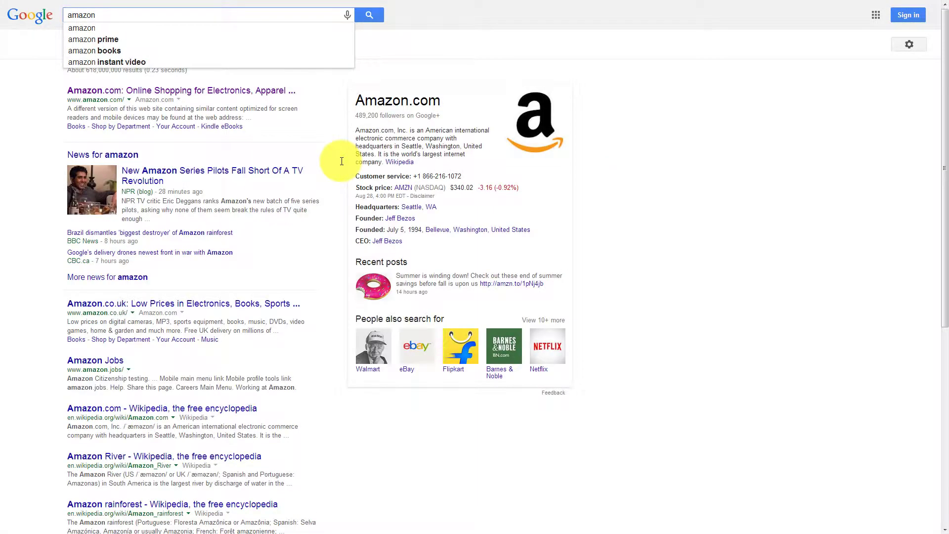
{"action": "key", "text": "ctrl+a"}
{"action": "type", "text": "ebook "}
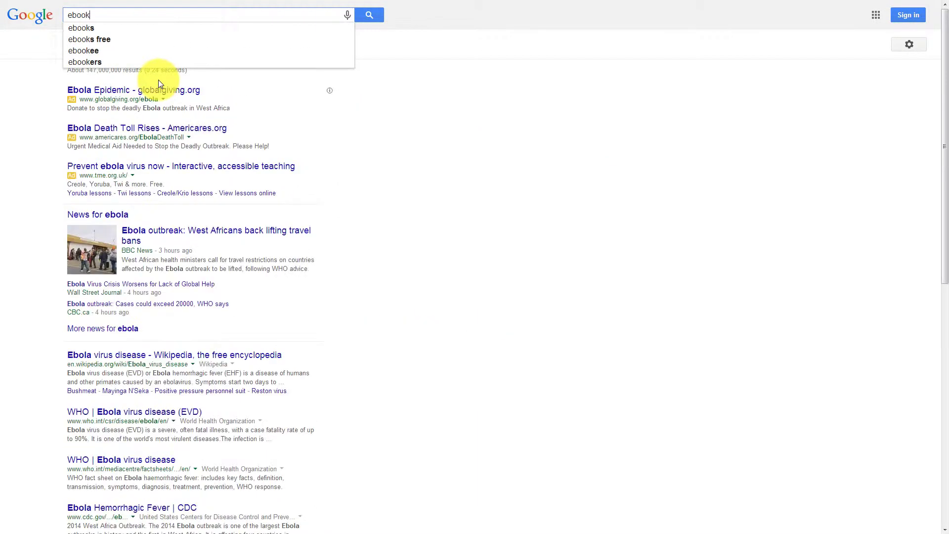
{"action": "type", "text": "stores"}
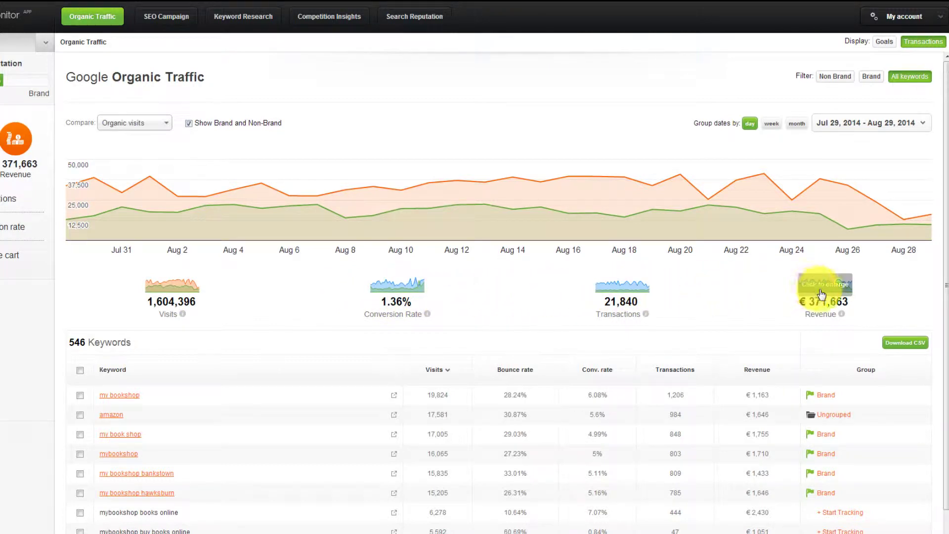
Step: Filter the Organic Traffic report to non-brand keywords, then move to the SEO Campaign section
{"action": "left_click", "coordinate": [924, 126]}
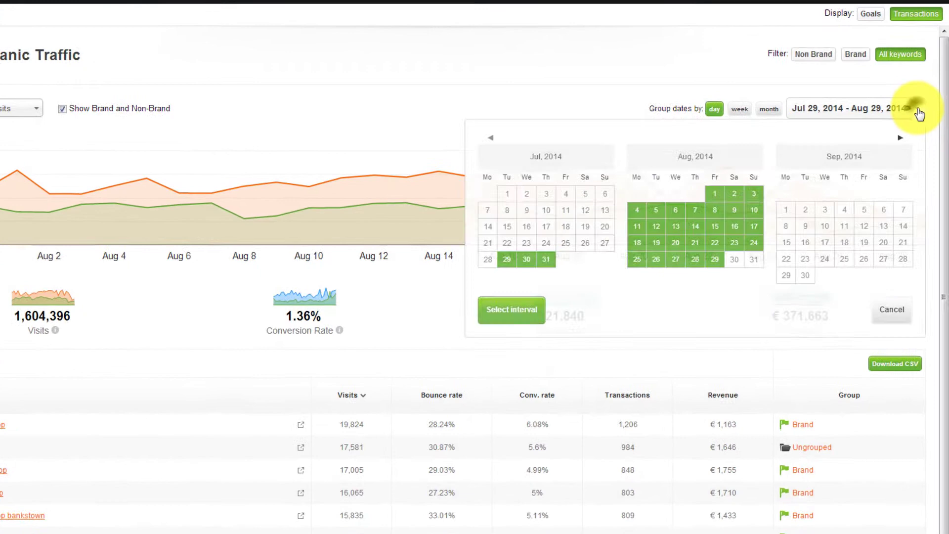
{"action": "left_click", "coordinate": [855, 54]}
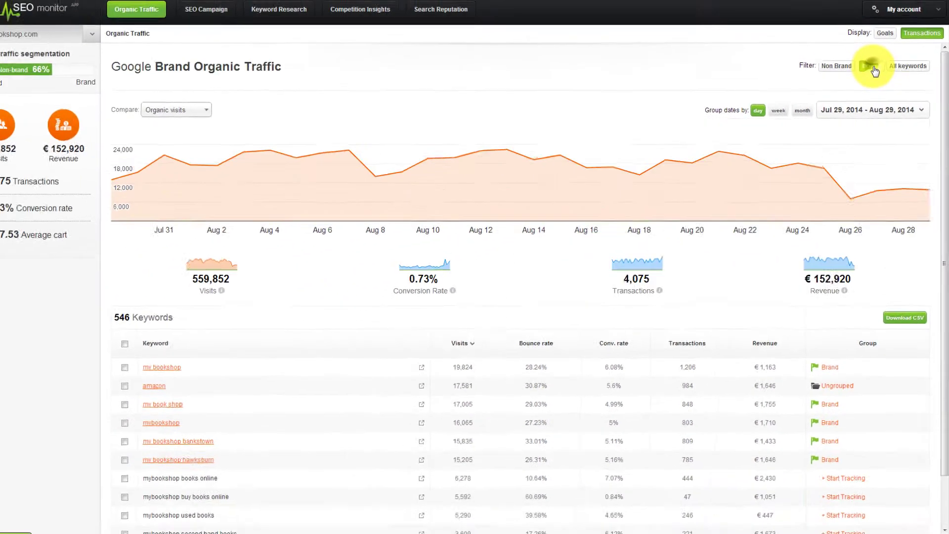
{"action": "left_click", "coordinate": [840, 68]}
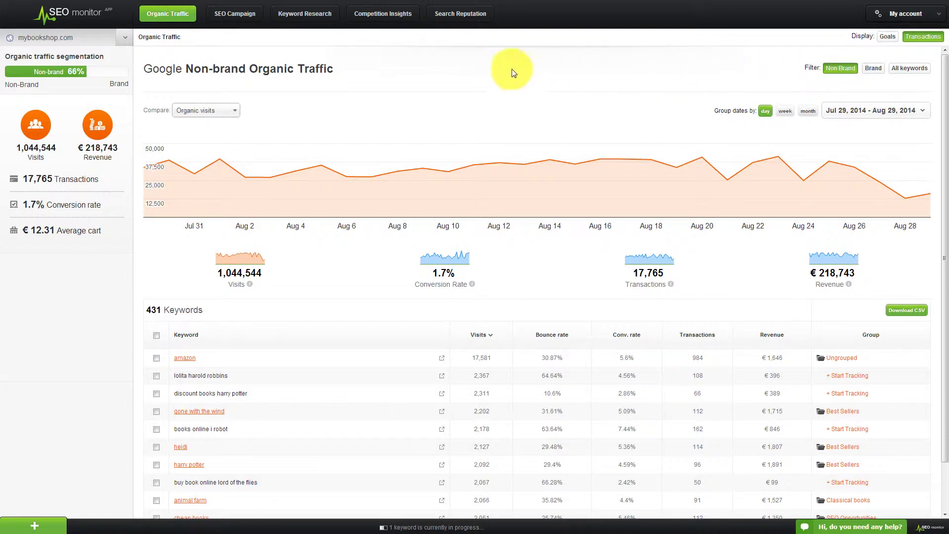
{"action": "left_click", "coordinate": [246, 19]}
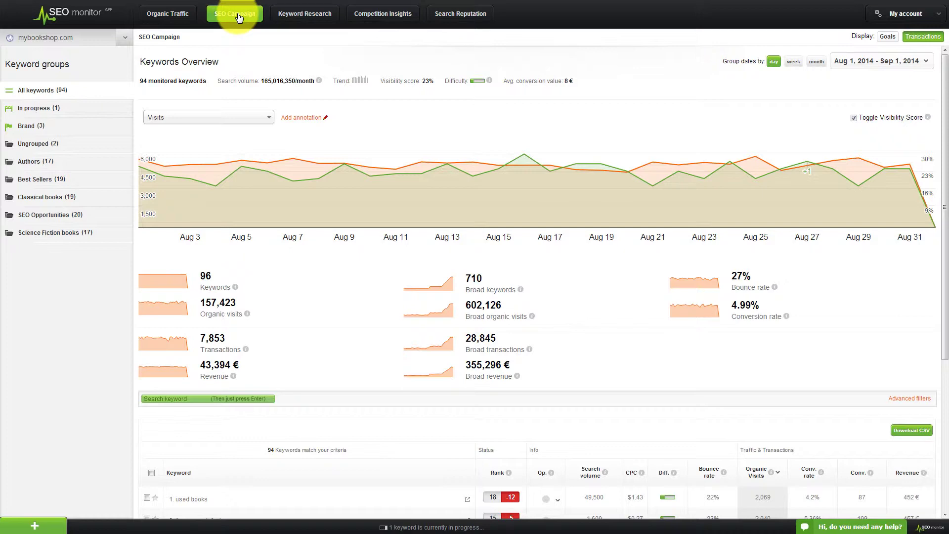
Step: View the Authors, Best Sellers, Classical books and SEO Opportunities keyword group overviews in turn
{"action": "left_click", "coordinate": [41, 162]}
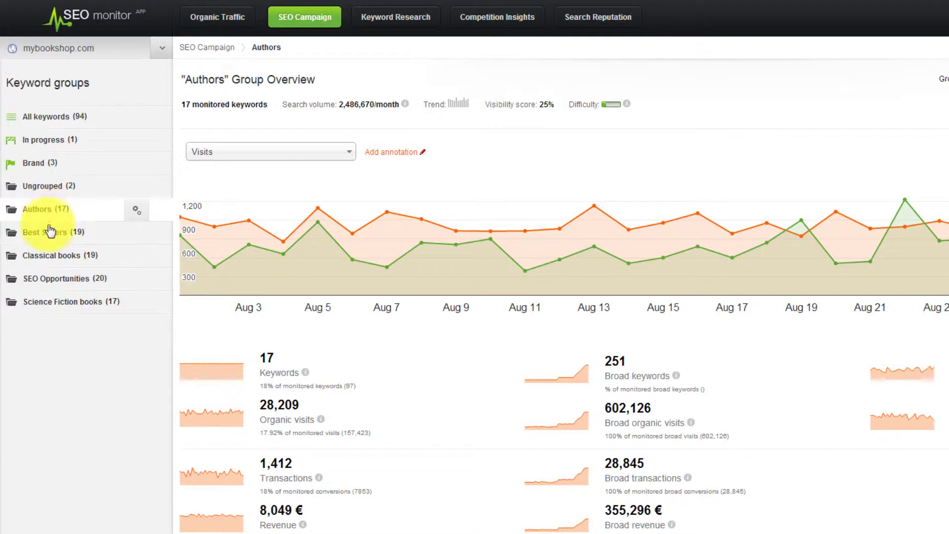
{"action": "left_click", "coordinate": [48, 232]}
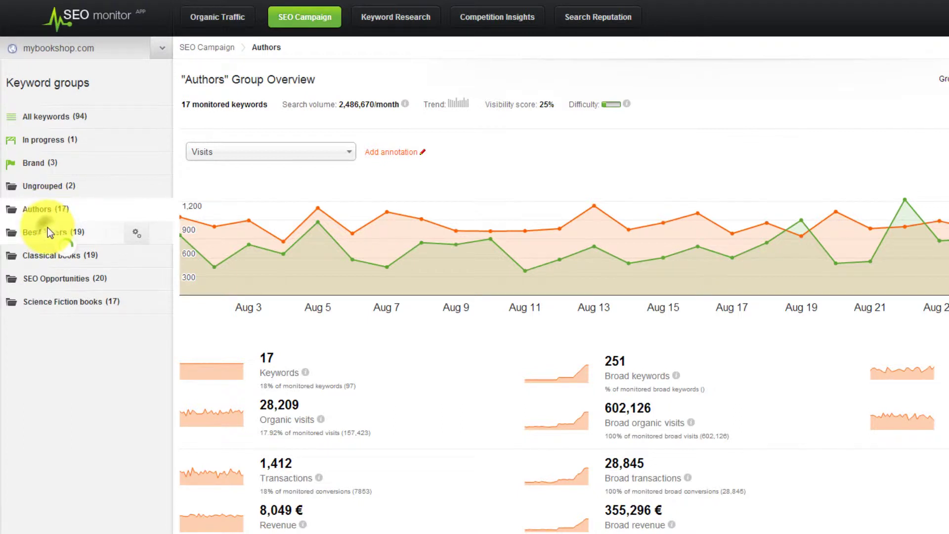
{"action": "left_click", "coordinate": [47, 259]}
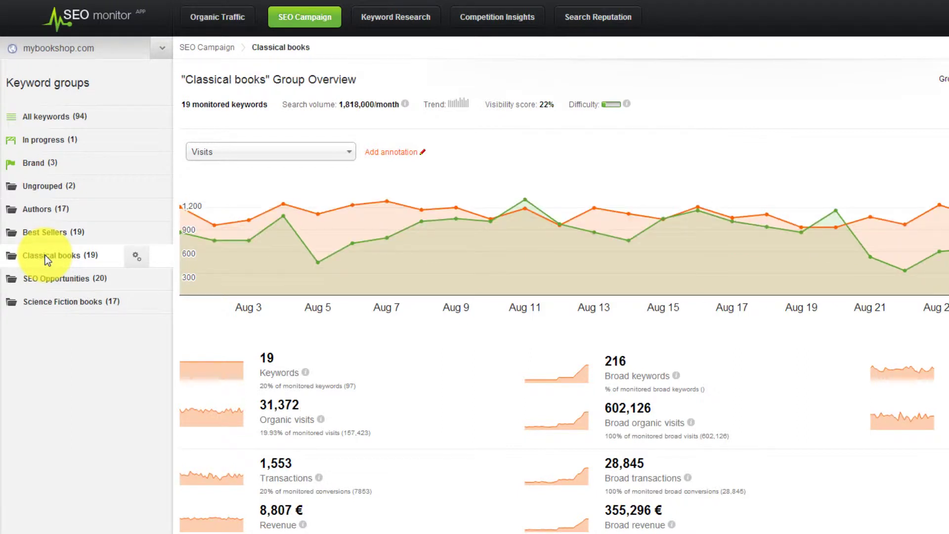
{"action": "left_click", "coordinate": [44, 280]}
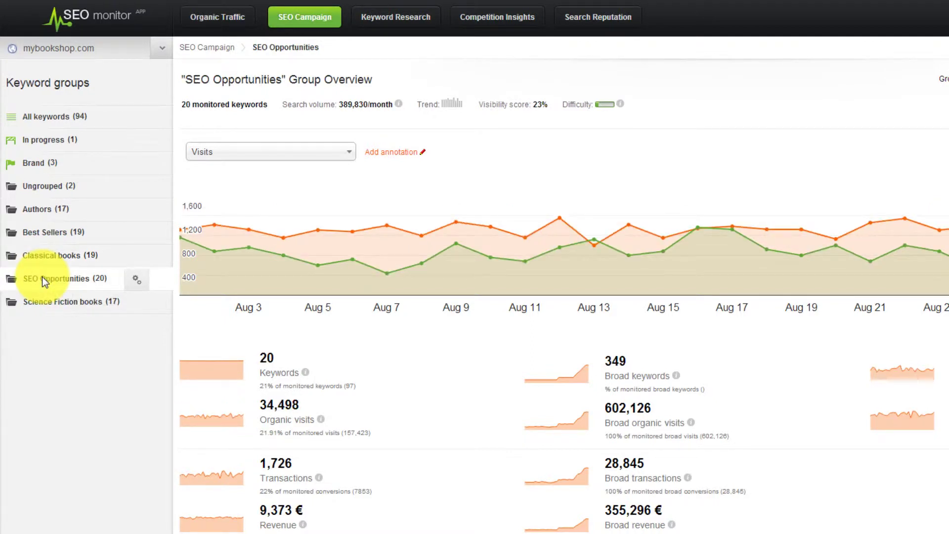
Step: Scroll to the keyword table and inspect the difficulty bar values
{"action": "scroll", "coordinate": [223, 392], "scroll_direction": "down", "scroll_amount": 10}
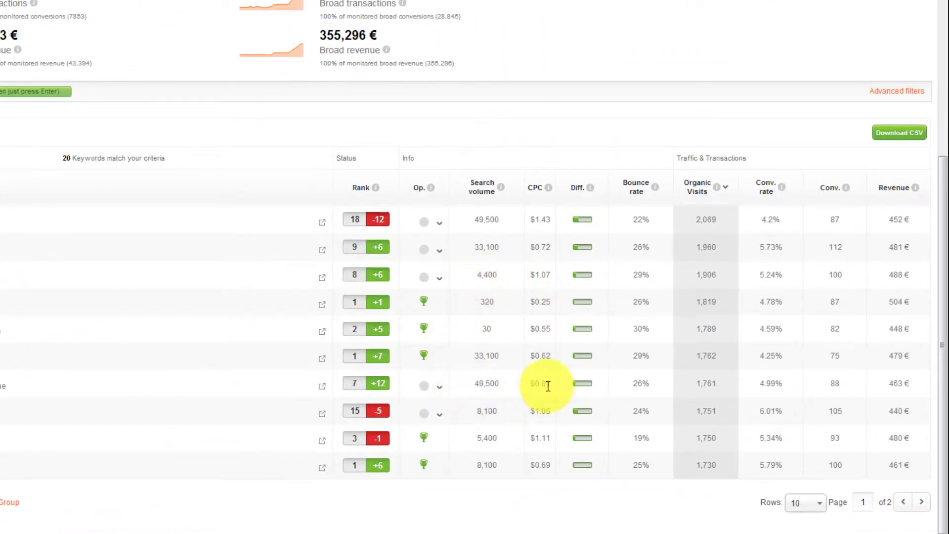
{"action": "mouse_move", "coordinate": [582, 272]}
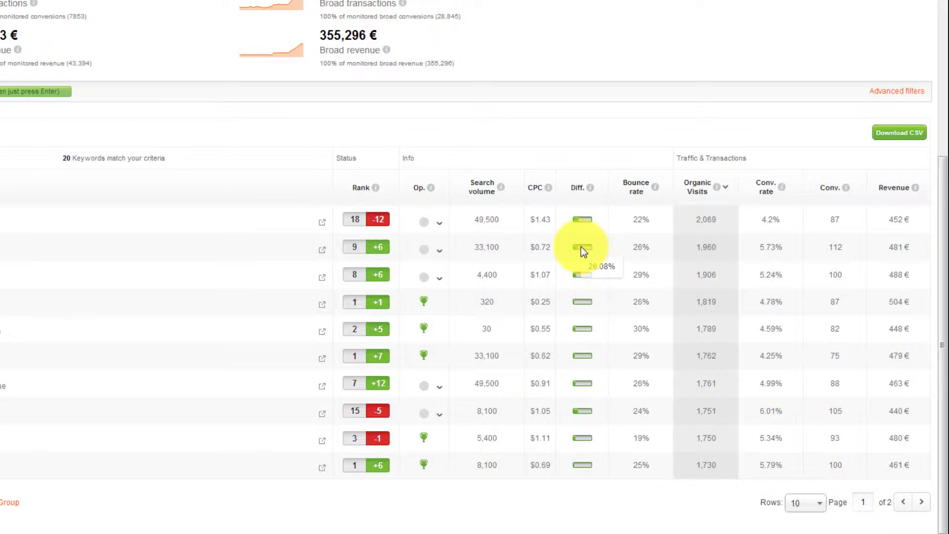
{"action": "mouse_move", "coordinate": [579, 220]}
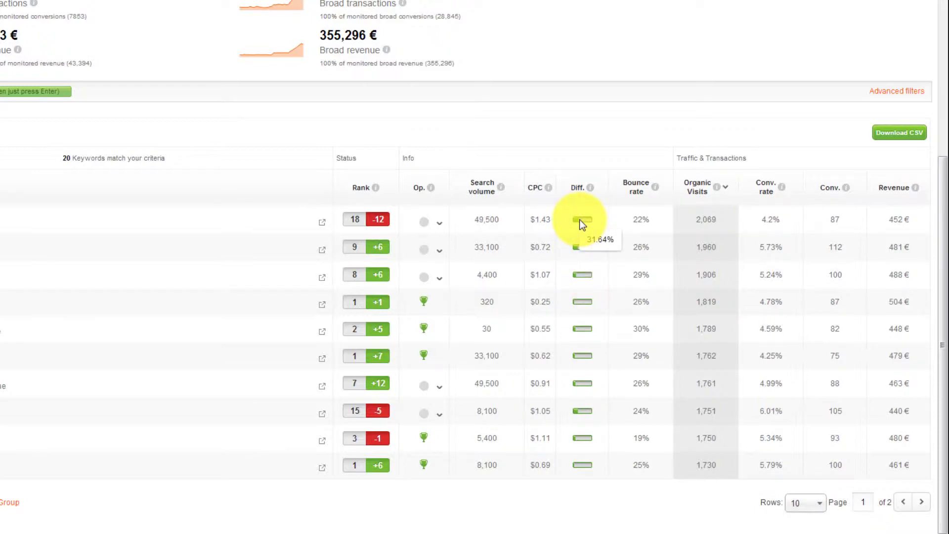
{"action": "scroll", "coordinate": [613, 232], "scroll_direction": "up", "scroll_amount": 6}
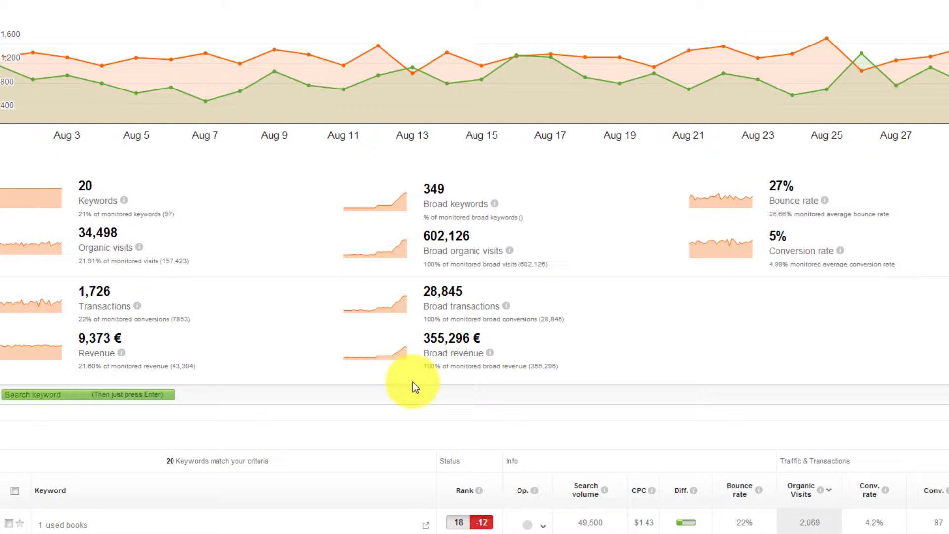
Step: Inspect the rank badges, then sort the keyword table by rank and then by organic visits
{"action": "scroll", "coordinate": [413, 382], "scroll_direction": "down", "scroll_amount": 6}
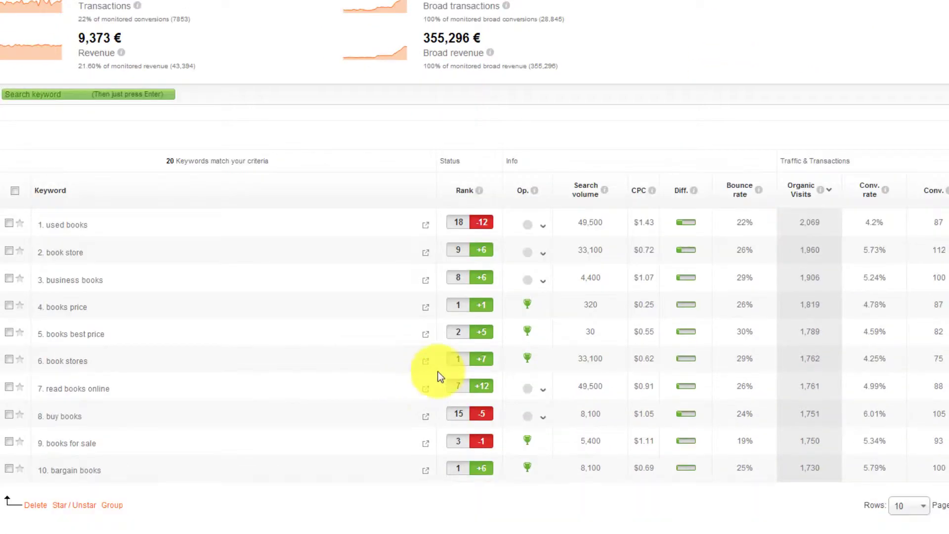
{"action": "mouse_move", "coordinate": [488, 384]}
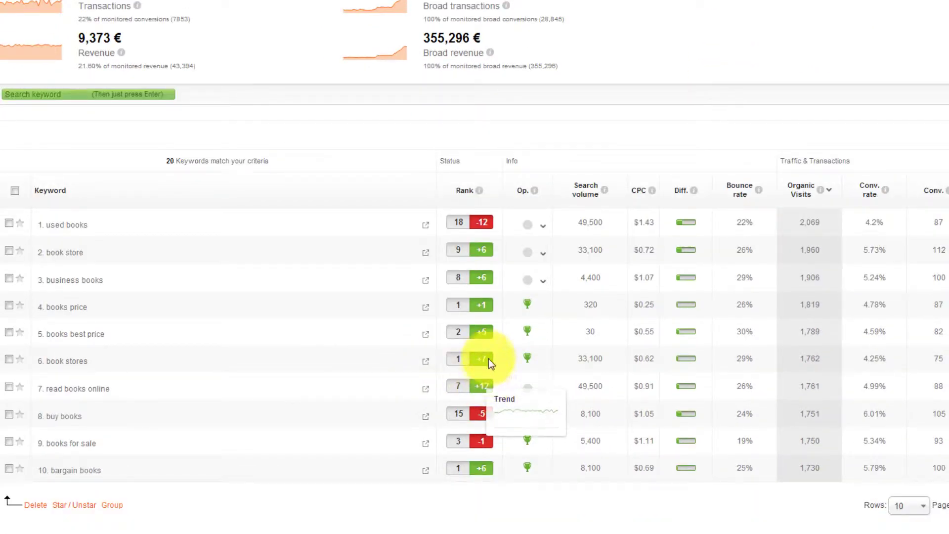
{"action": "mouse_move", "coordinate": [488, 306]}
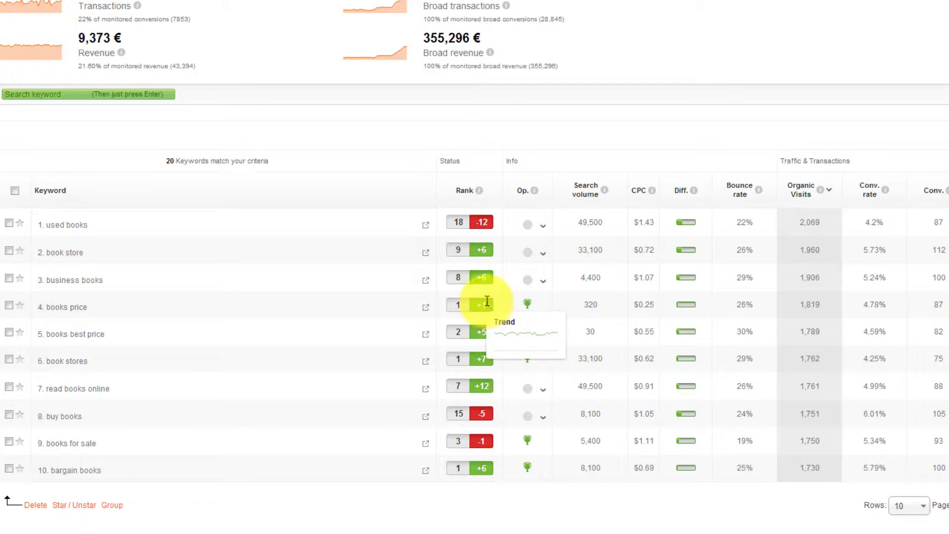
{"action": "left_click", "coordinate": [464, 192]}
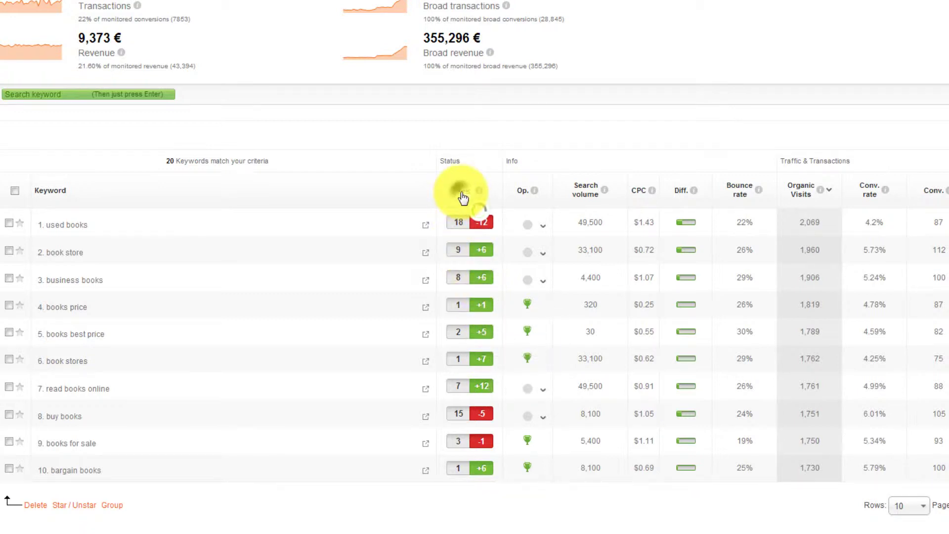
{"action": "left_click", "coordinate": [704, 197]}
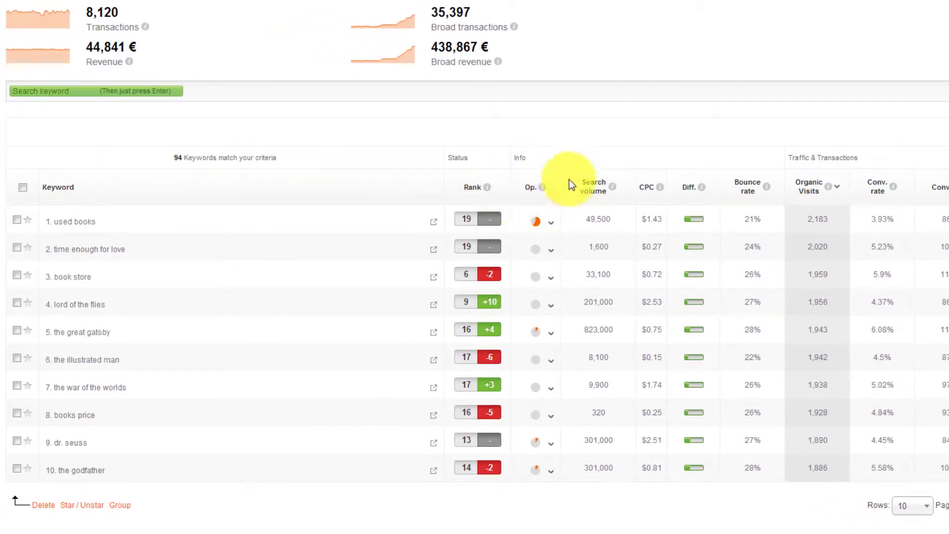
Step: Show opportunity details for 'time enough for love' and 'the great gatsby', then hide the latter
{"action": "left_click", "coordinate": [551, 250]}
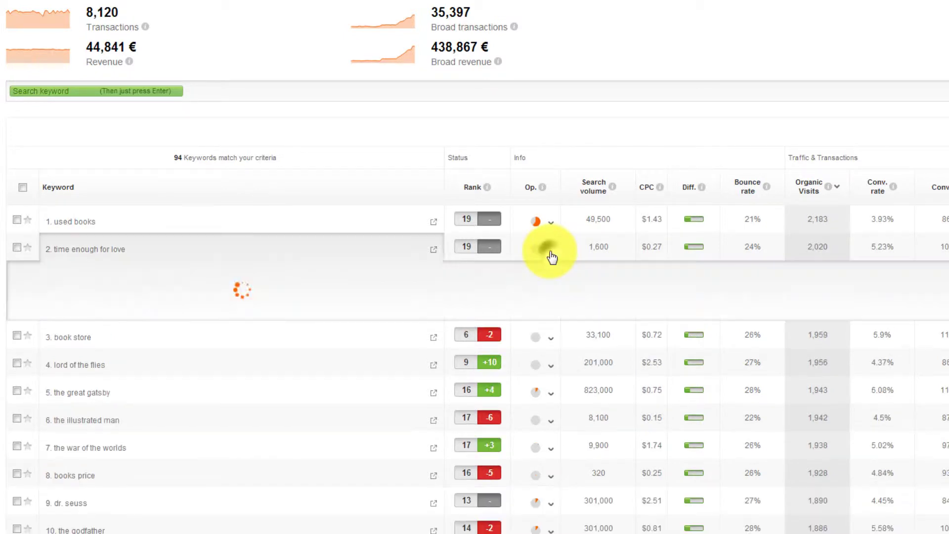
{"action": "left_click", "coordinate": [551, 393]}
{"action": "left_click", "coordinate": [551, 334]}
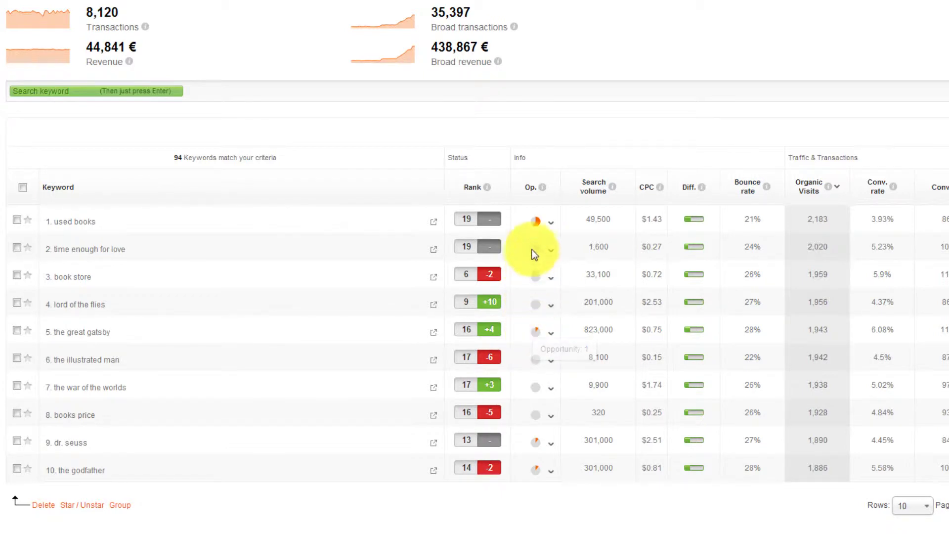
Step: Read the difficulty values, then sort the keyword table by difficulty and then by opportunity
{"action": "mouse_move", "coordinate": [539, 222]}
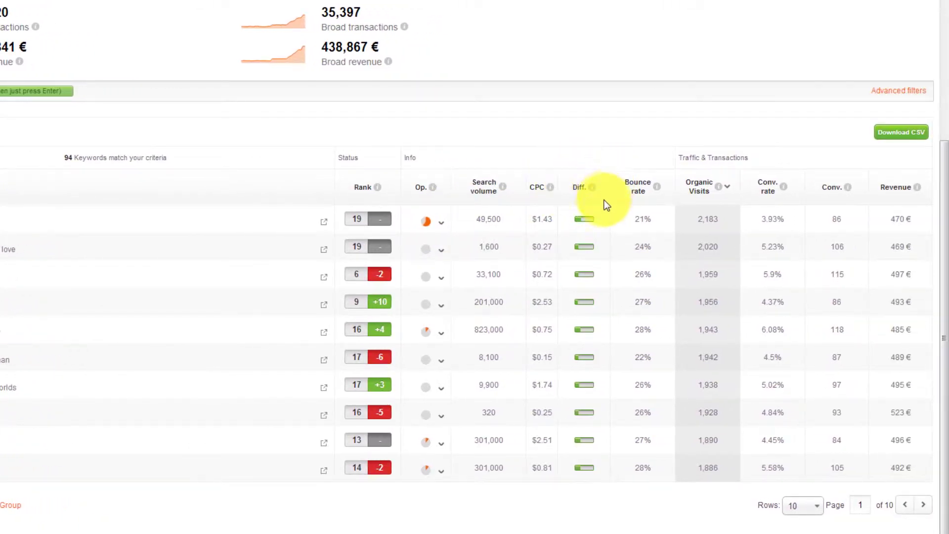
{"action": "mouse_move", "coordinate": [587, 220]}
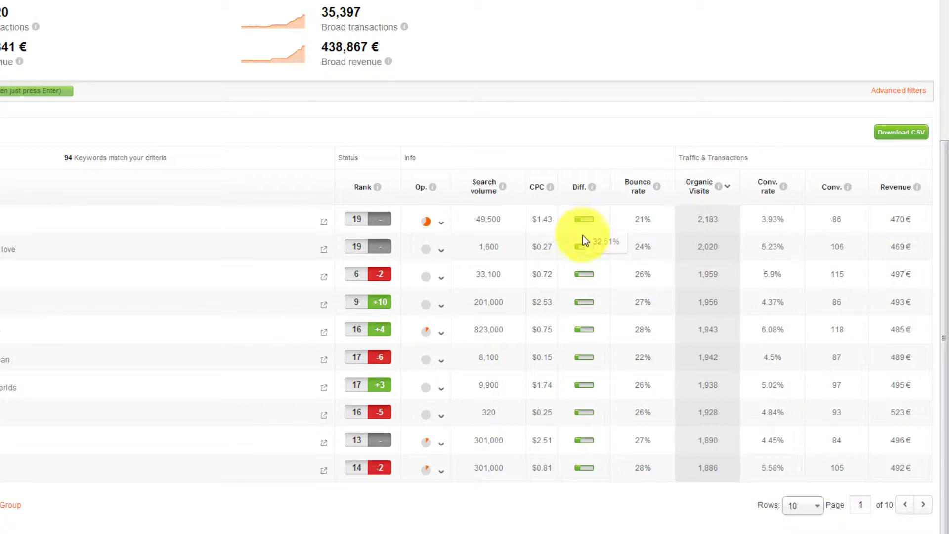
{"action": "mouse_move", "coordinate": [584, 249]}
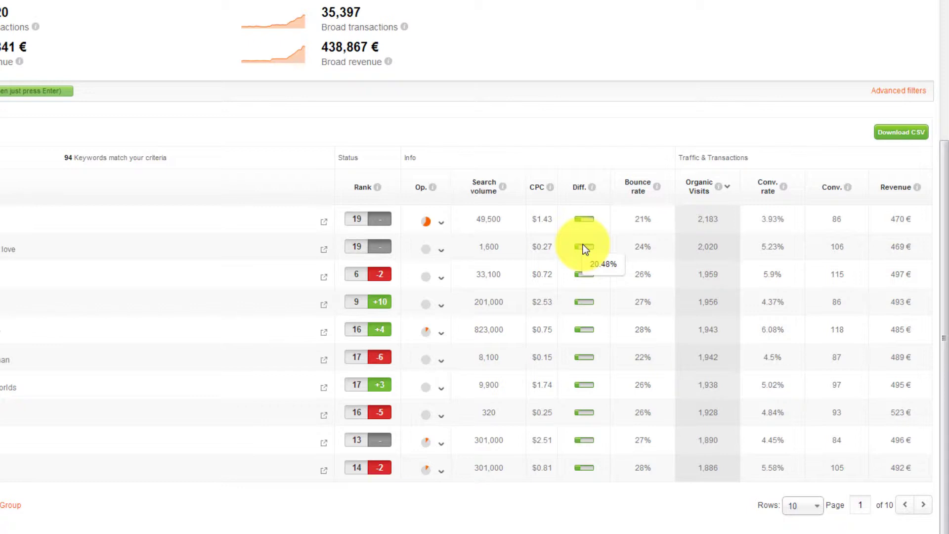
{"action": "left_click", "coordinate": [581, 189]}
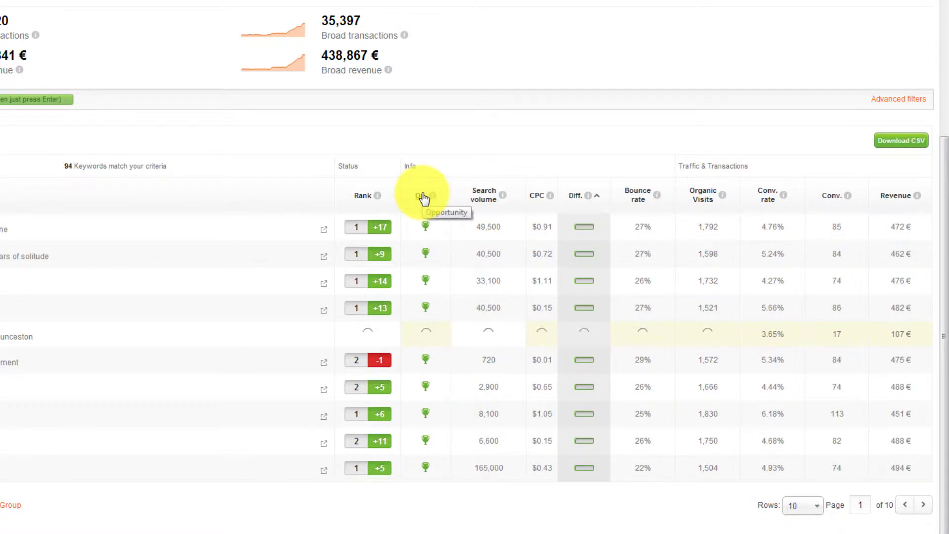
{"action": "left_click", "coordinate": [423, 196]}
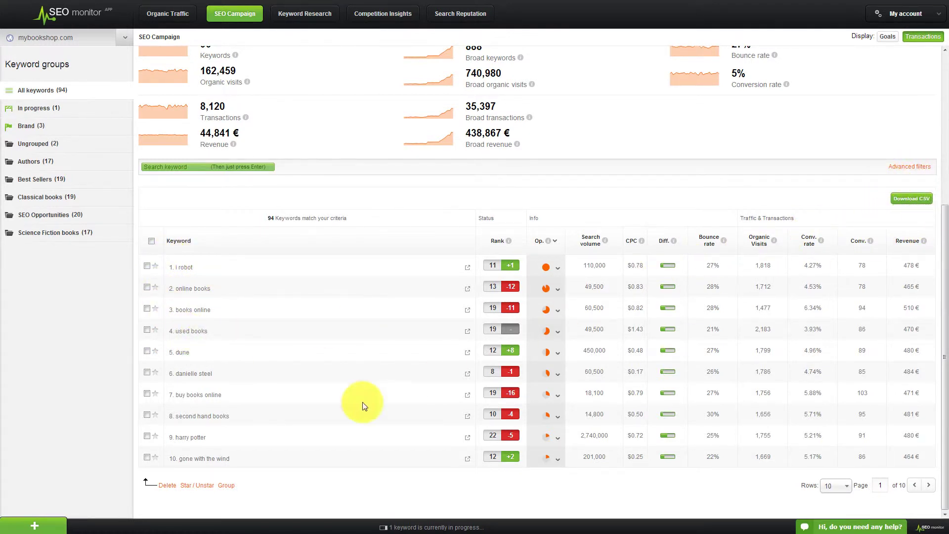
Step: Open and close the add keyword/folder panel, then sort keywords by rank with rank-1 first
{"action": "left_click", "coordinate": [19, 527]}
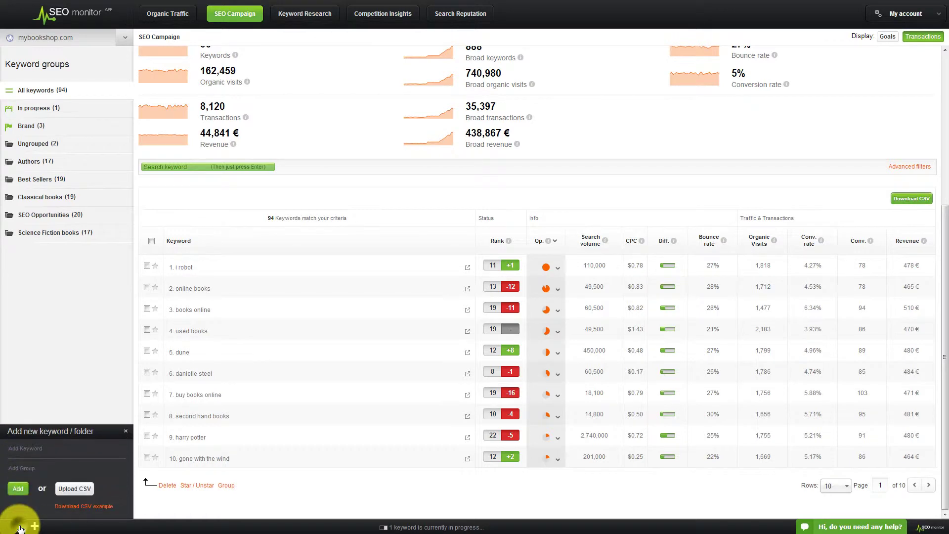
{"action": "left_click", "coordinate": [126, 431]}
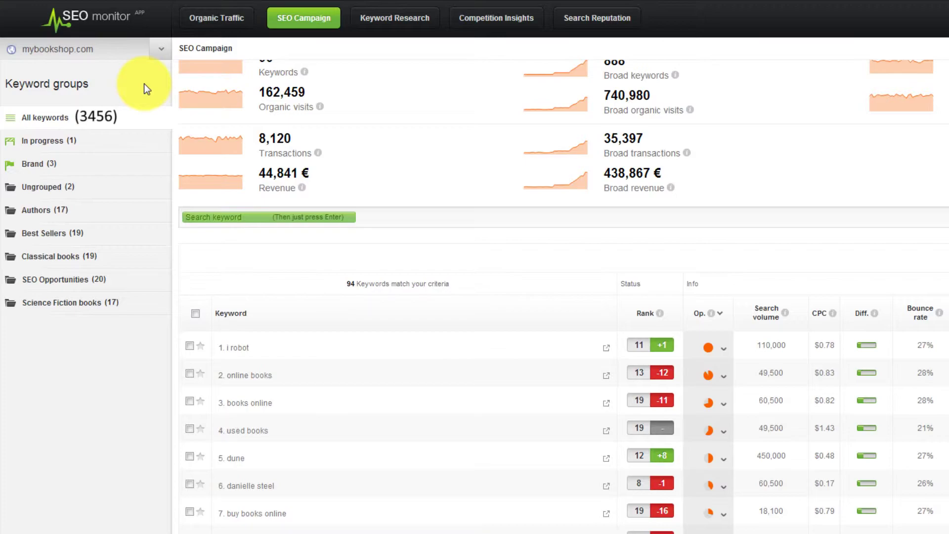
{"action": "left_click", "coordinate": [645, 313]}
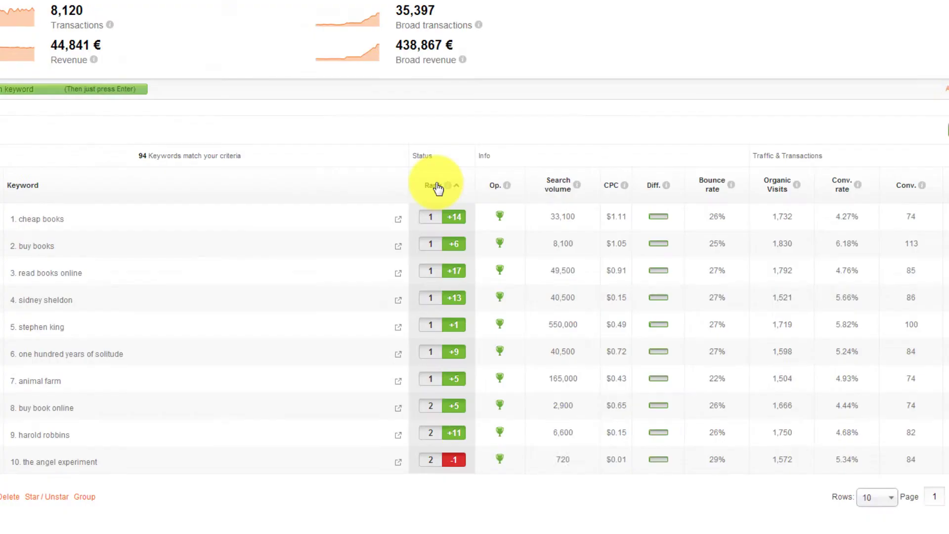
{"action": "left_click", "coordinate": [438, 187]}
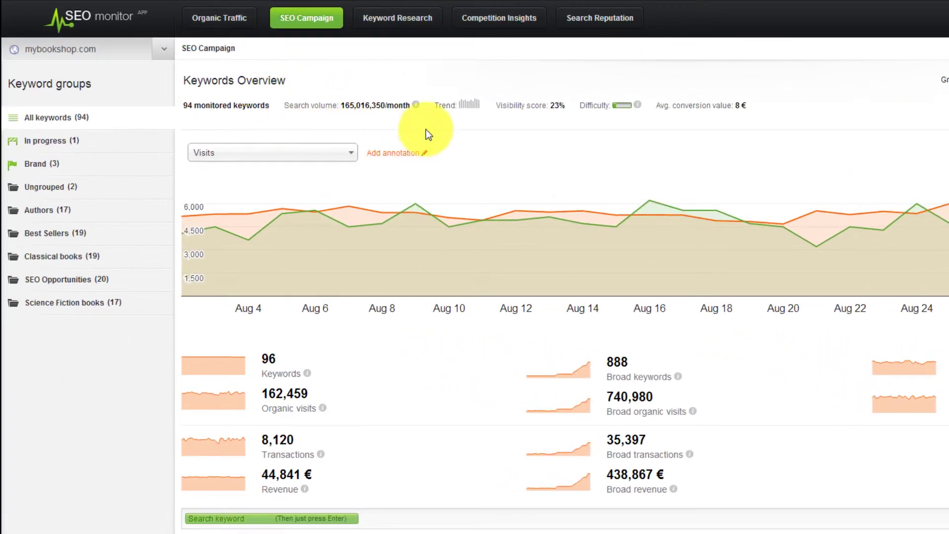
Step: Review the rank-sorted keywords and the Trend column, then go to Competition Insights
{"action": "scroll", "coordinate": [544, 425], "scroll_direction": "down", "scroll_amount": 6}
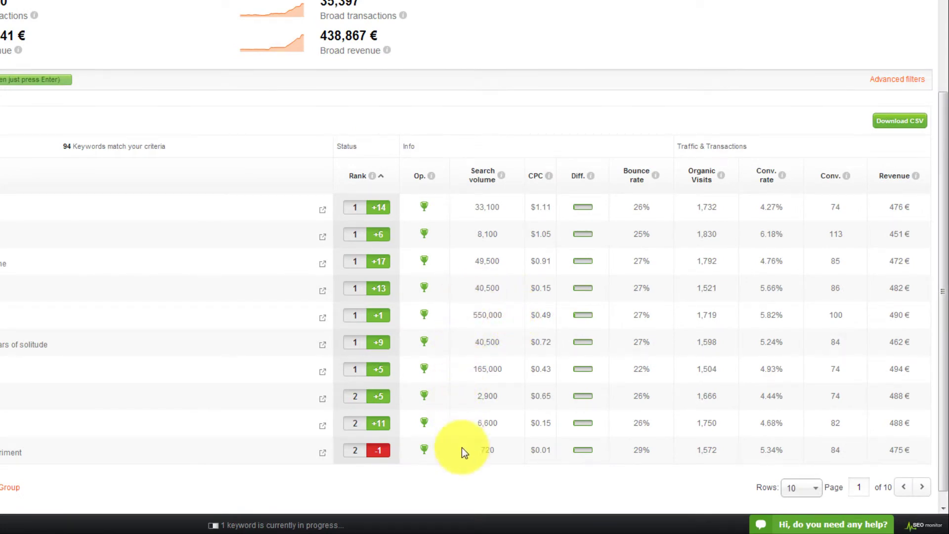
{"action": "scroll", "coordinate": [530, 502], "scroll_direction": "up", "scroll_amount": 8}
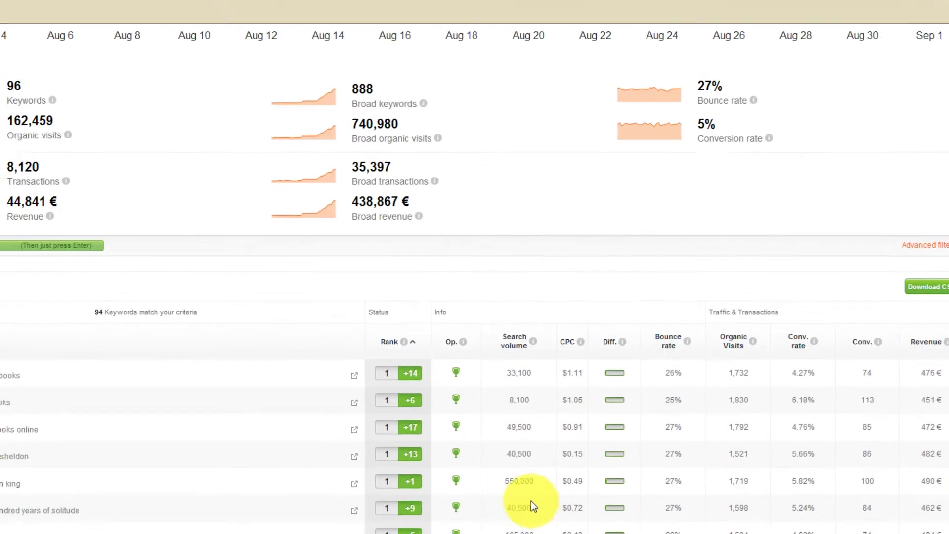
{"action": "mouse_move", "coordinate": [308, 101]}
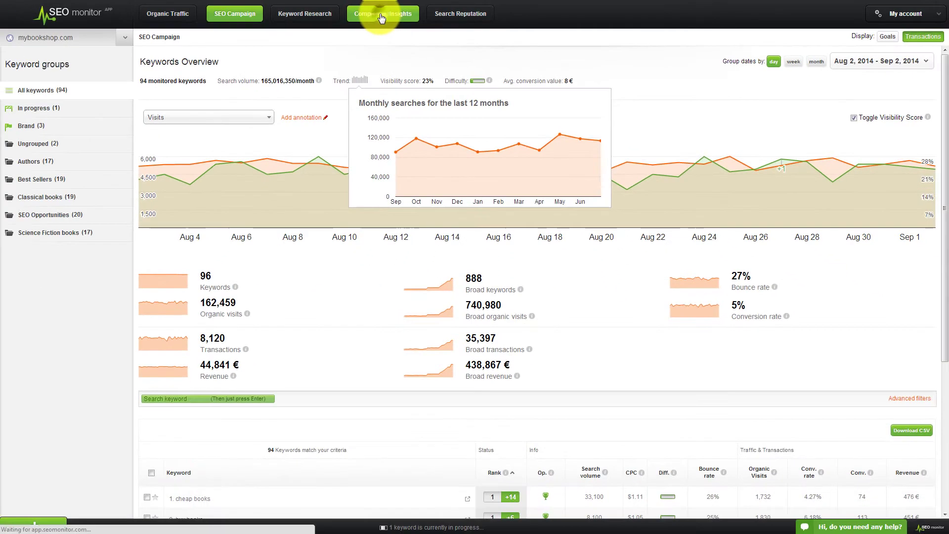
{"action": "left_click", "coordinate": [344, 18]}
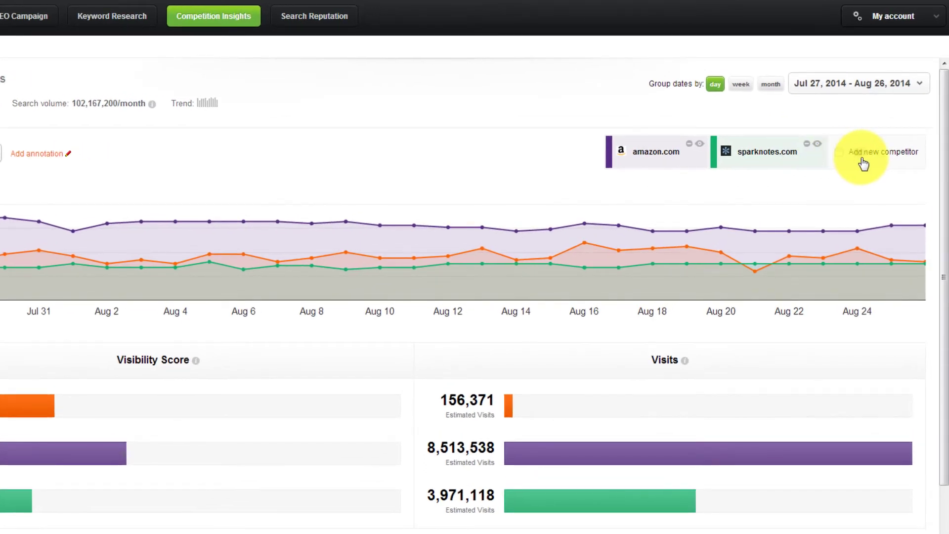
Step: Add ebooks.com as a new competitor
{"action": "left_click", "coordinate": [863, 163]}
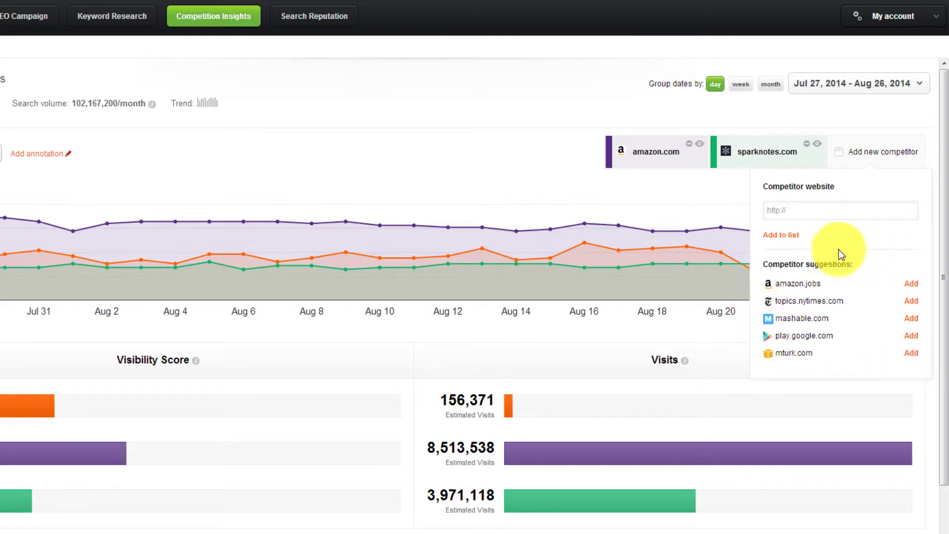
{"action": "left_click", "coordinate": [776, 210]}
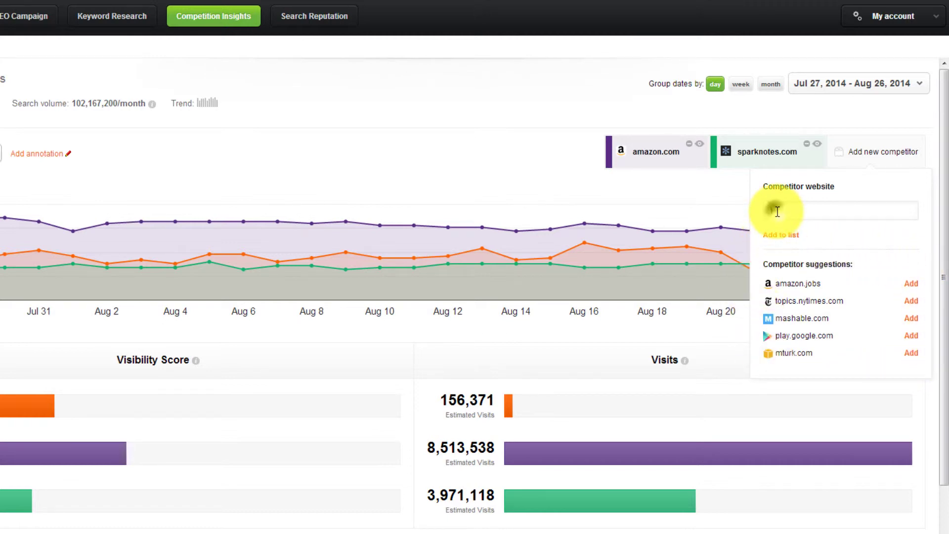
{"action": "type", "text": "ebooks.com"}
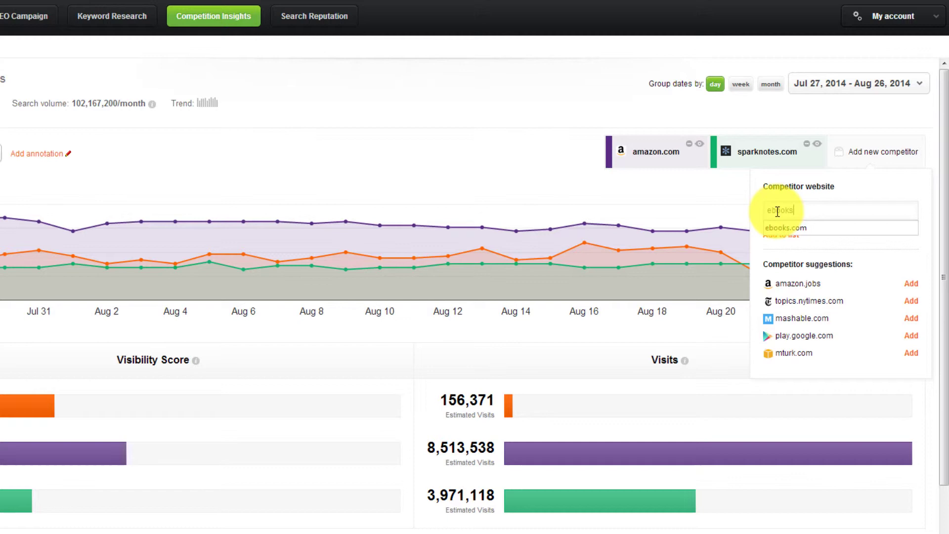
{"action": "key", "text": "Return"}
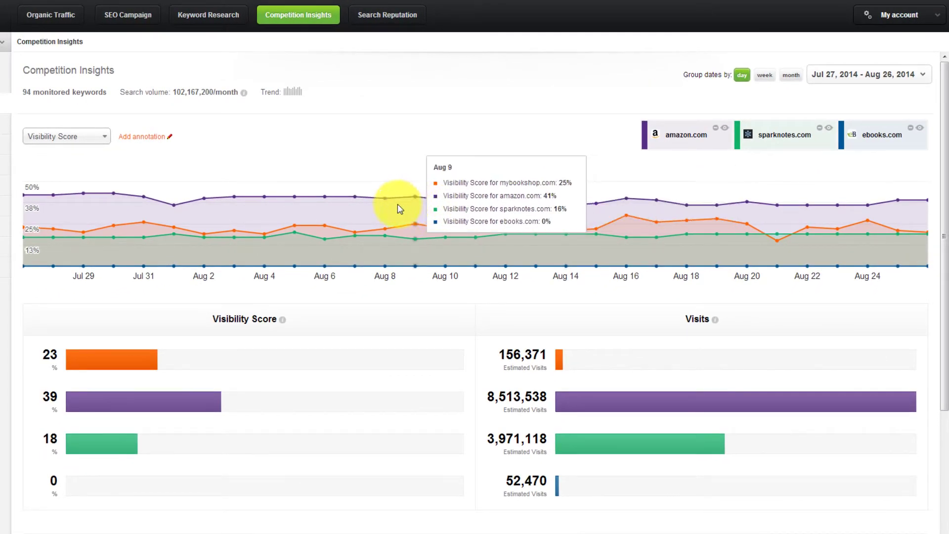
Step: View competition data for the Authors and Classical books groups, then open Search Reputation
{"action": "scroll", "coordinate": [318, 209], "scroll_direction": "down", "scroll_amount": 3}
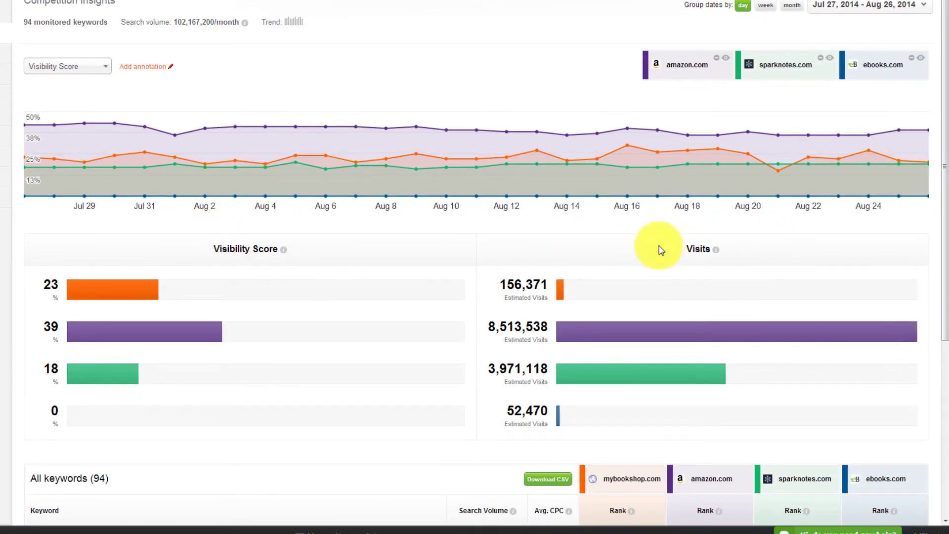
{"action": "scroll", "coordinate": [659, 262], "scroll_direction": "down", "scroll_amount": 5}
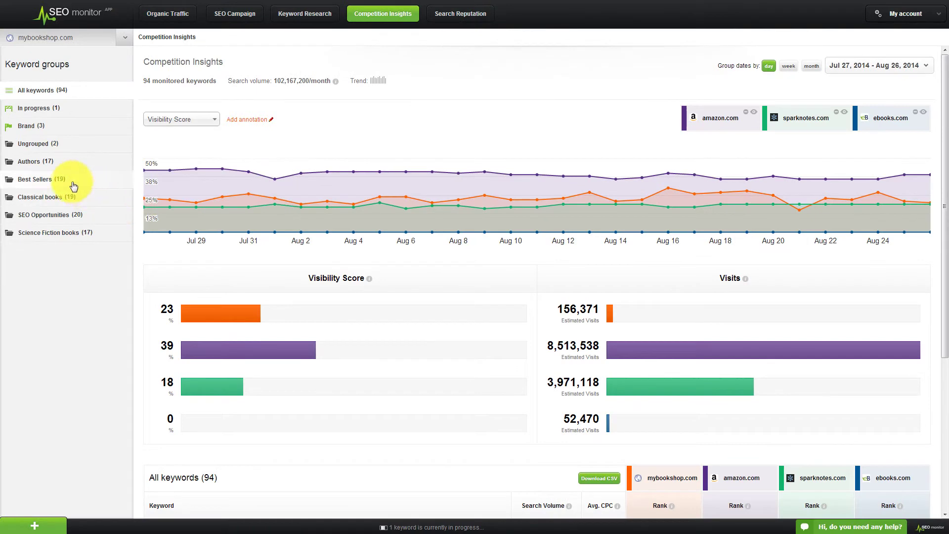
{"action": "left_click", "coordinate": [35, 163]}
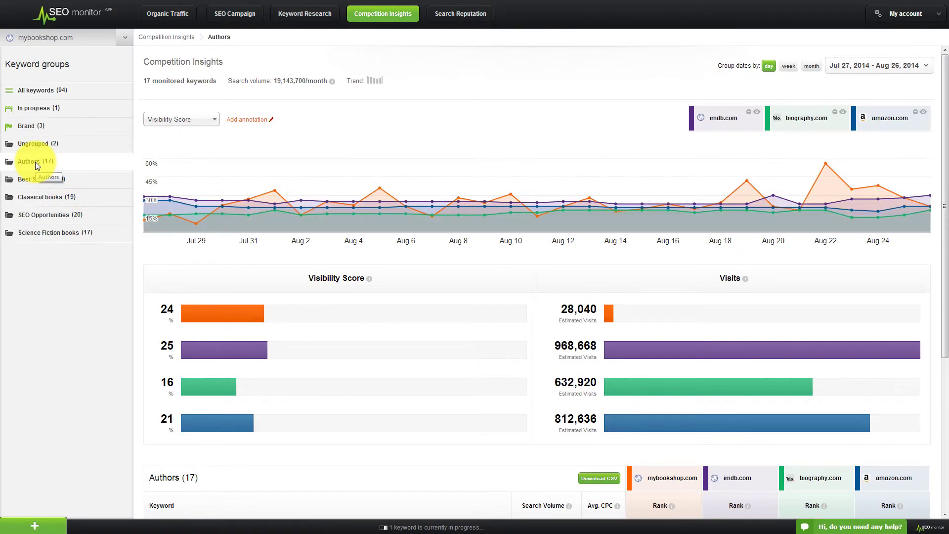
{"action": "left_click", "coordinate": [34, 195]}
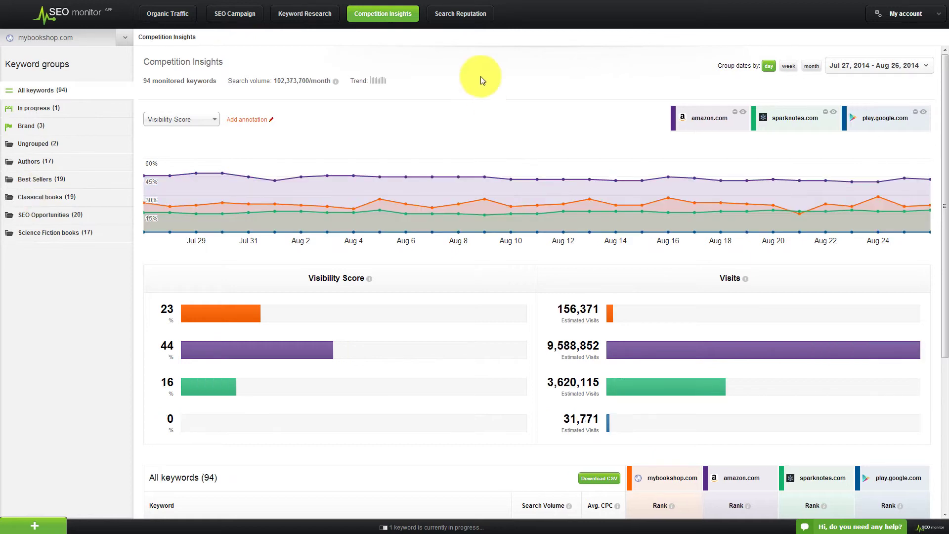
{"action": "left_click", "coordinate": [457, 17]}
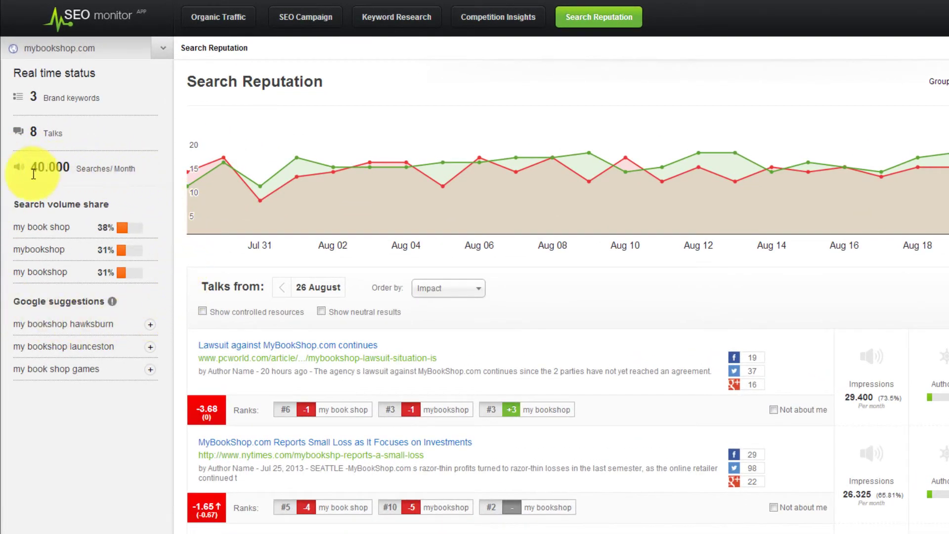
{"action": "scroll", "coordinate": [353, 271], "scroll_direction": "down", "scroll_amount": 2}
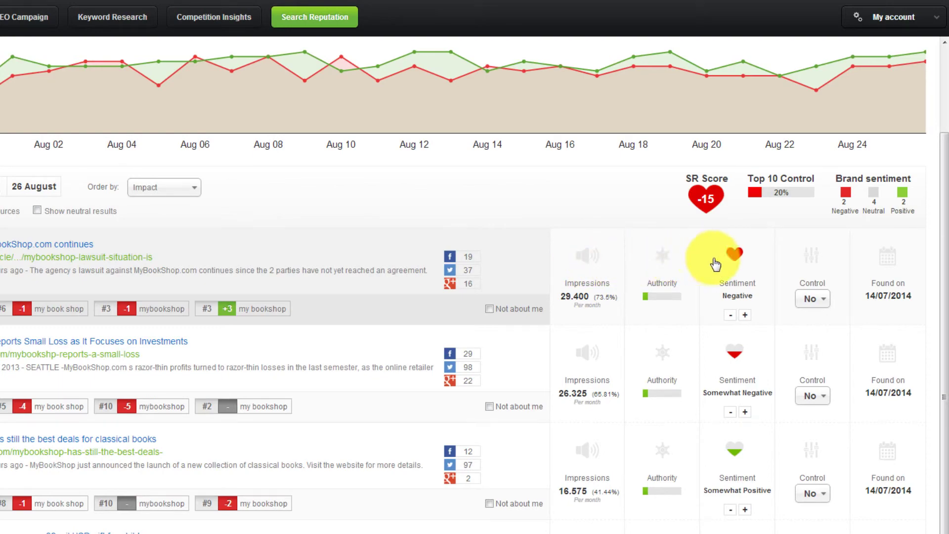
{"action": "mouse_move", "coordinate": [736, 256]}
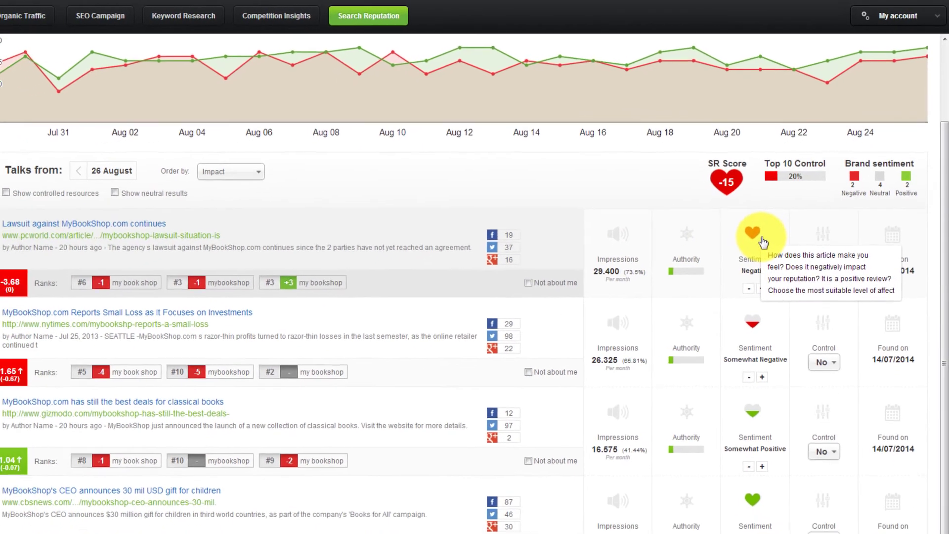